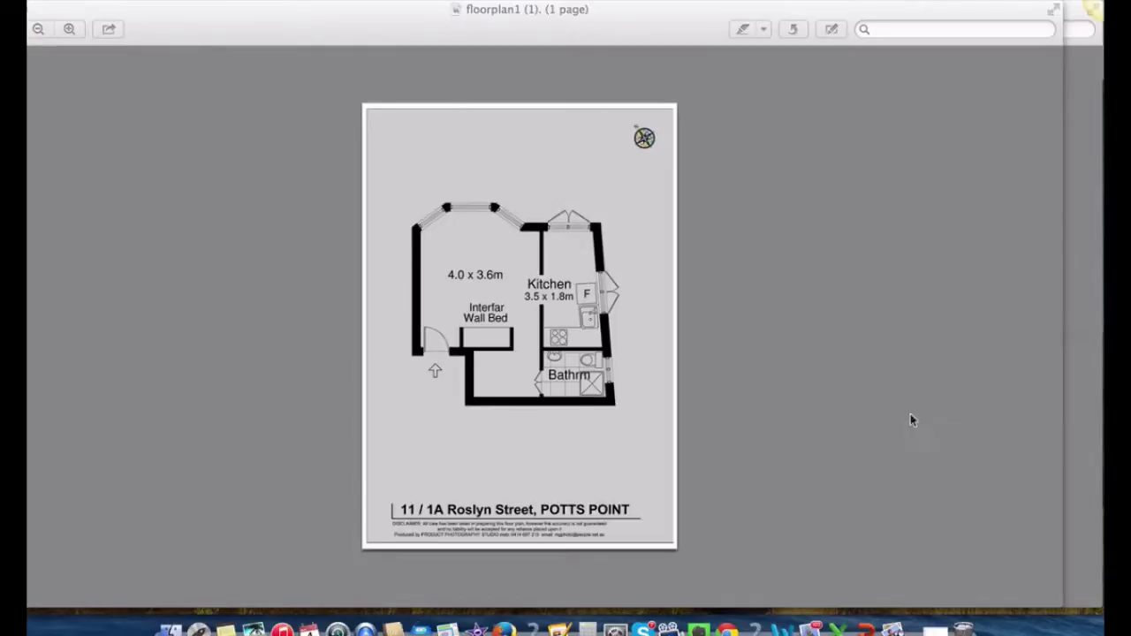
Close the open floor plan previews and the Daily Schedule folder window.
left_click(37, 9)
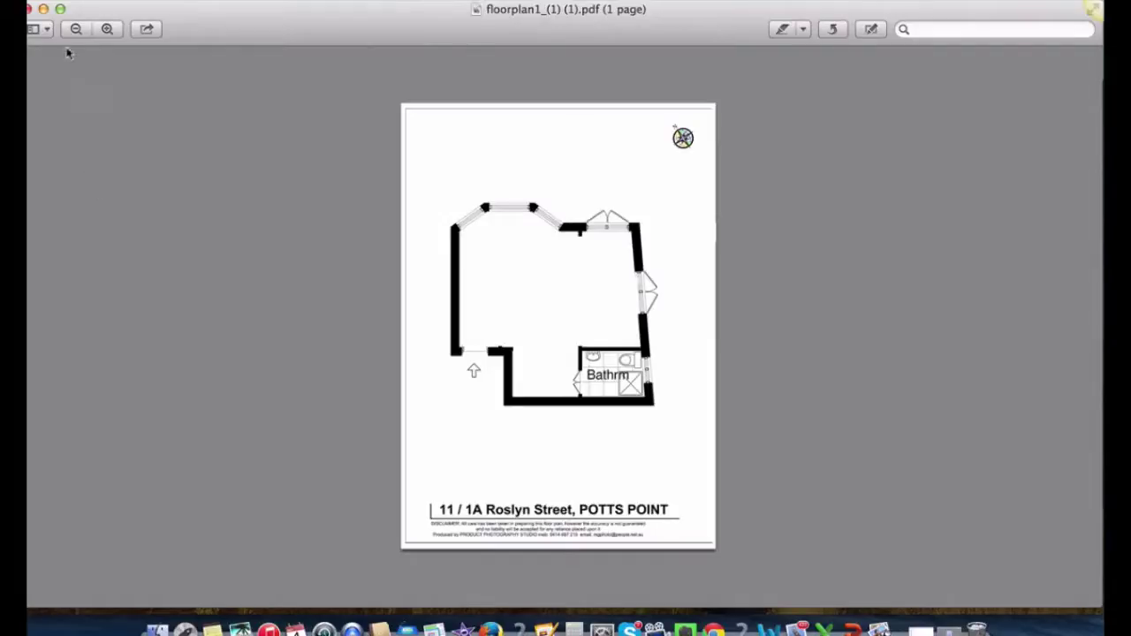
left_click(42, 9)
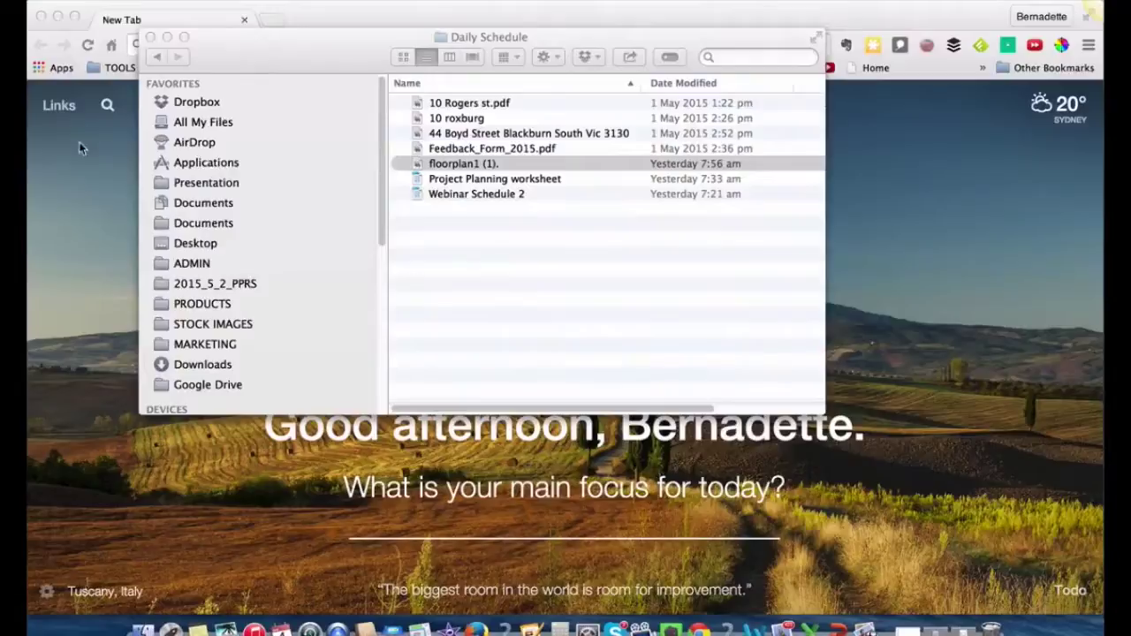
left_click(151, 37)
left_click(284, 47)
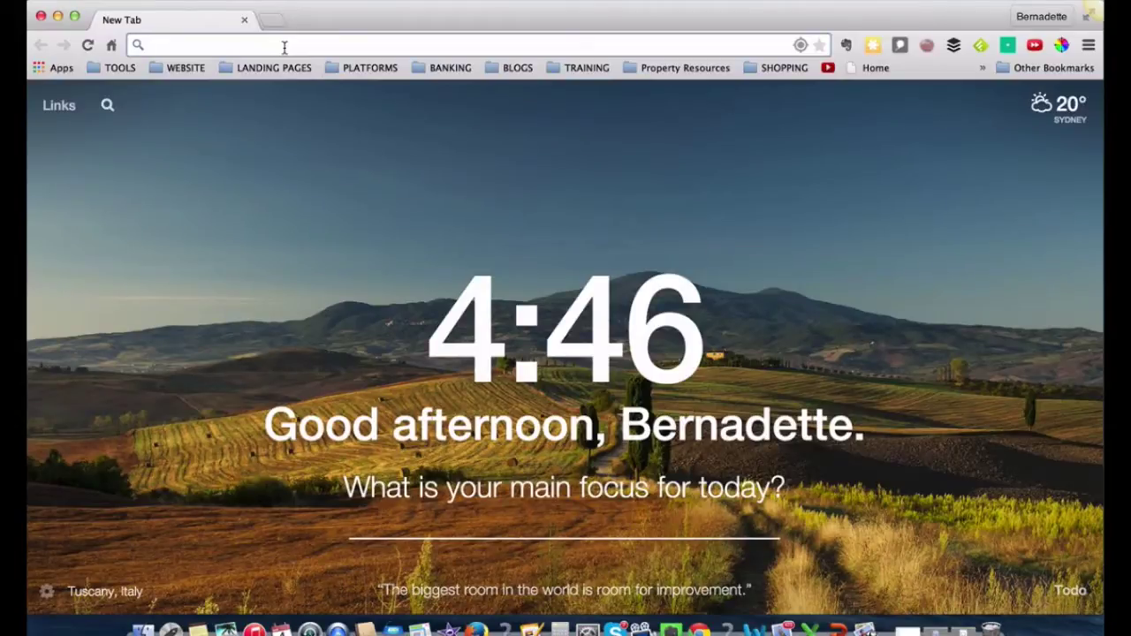
type("www.")
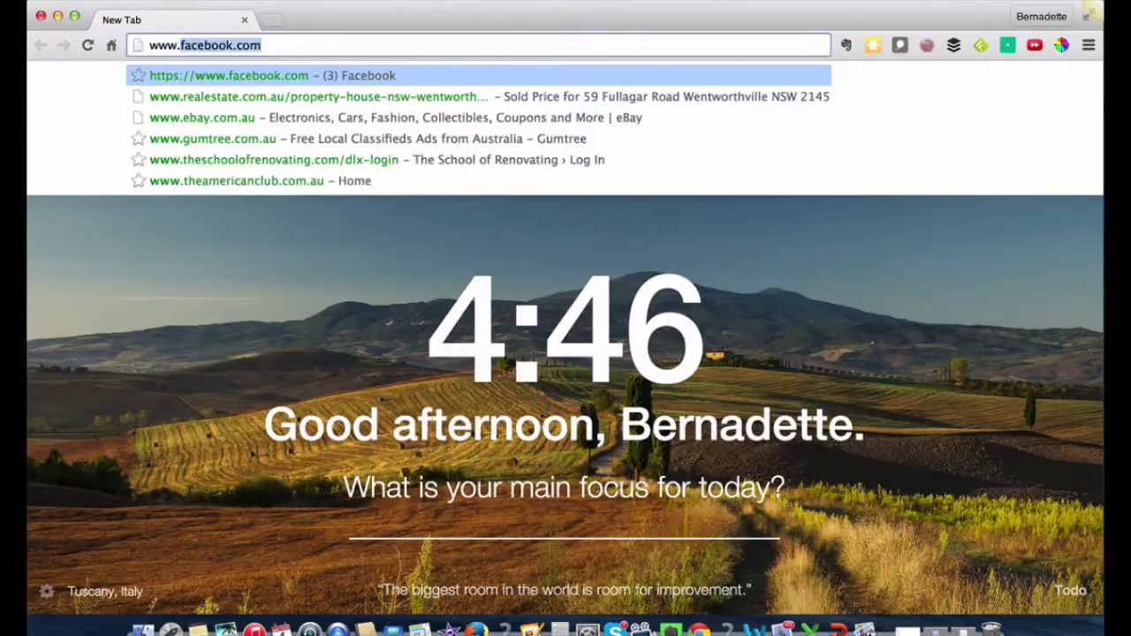
type("pdf")
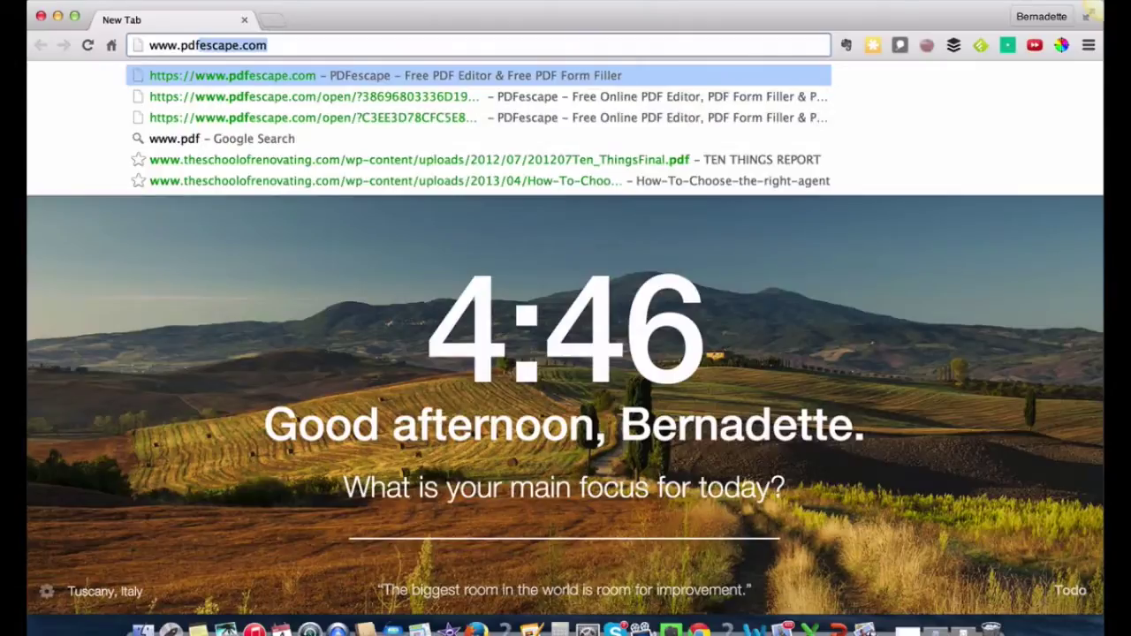
type("esca")
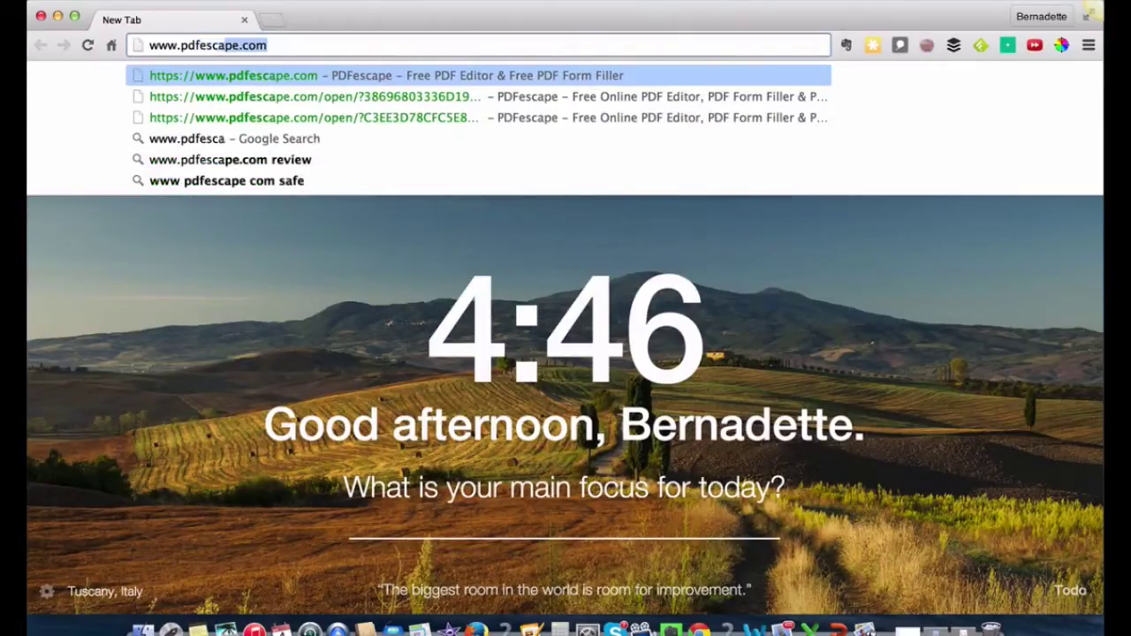
type("pe.co")
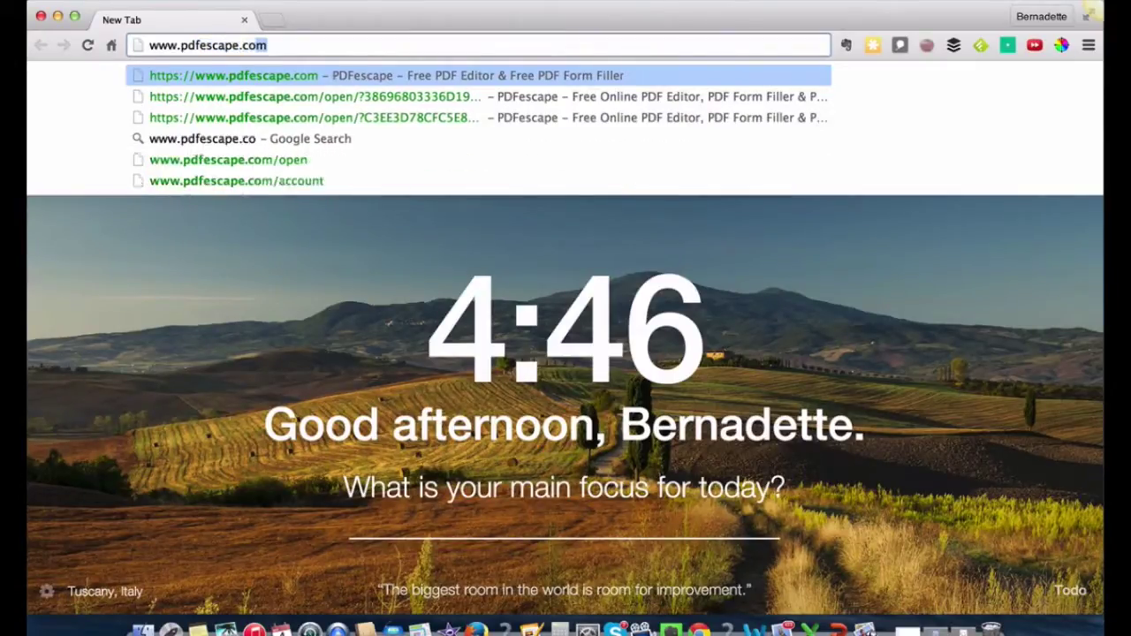
type("m")
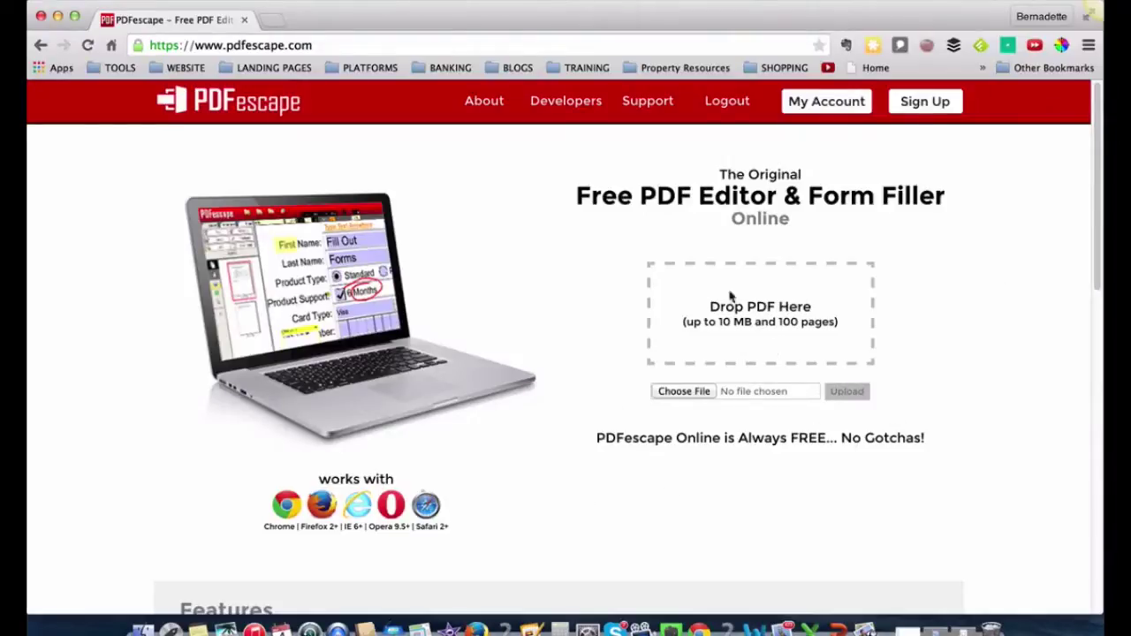
Choose the floorplan1 (1). PDF from the Daily Schedule folder and upload it to the online editor.
left_click(679, 391)
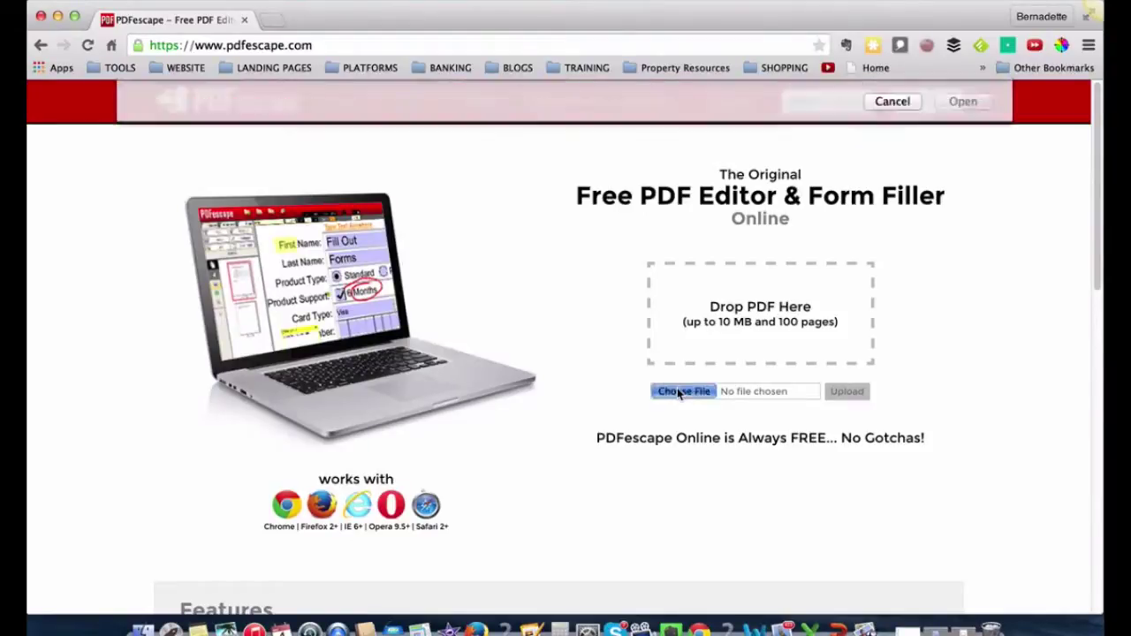
left_click(369, 144)
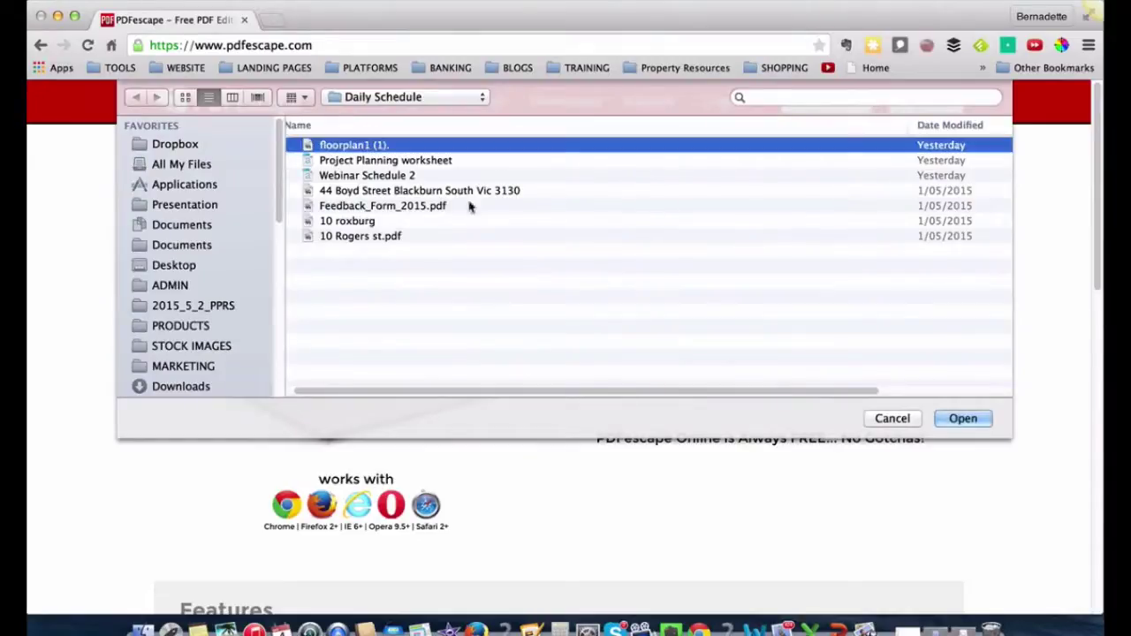
left_click(964, 419)
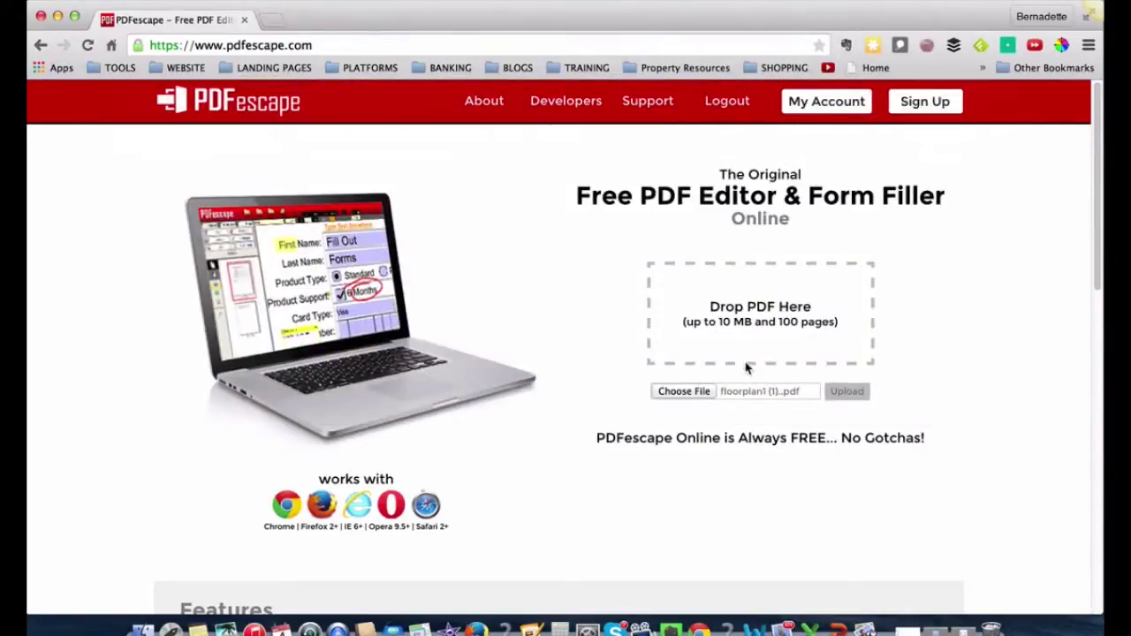
left_click(855, 396)
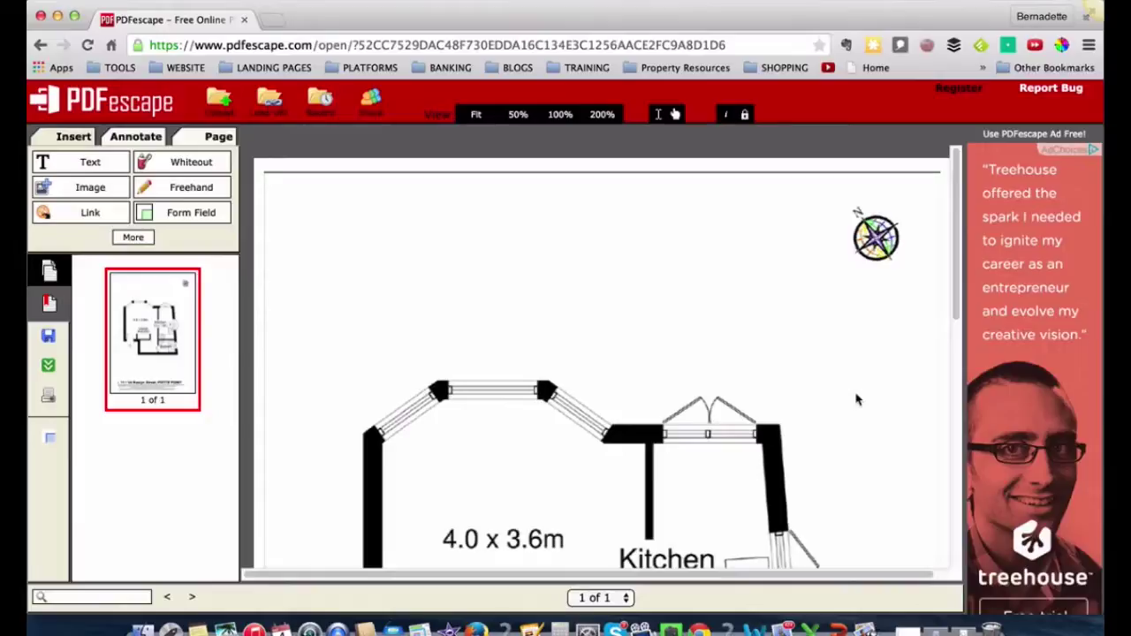
Draw a whiteout box over the room dimensions, wall bed label and most of the kitchen on the floor plan.
scroll(857, 399, "down", 5)
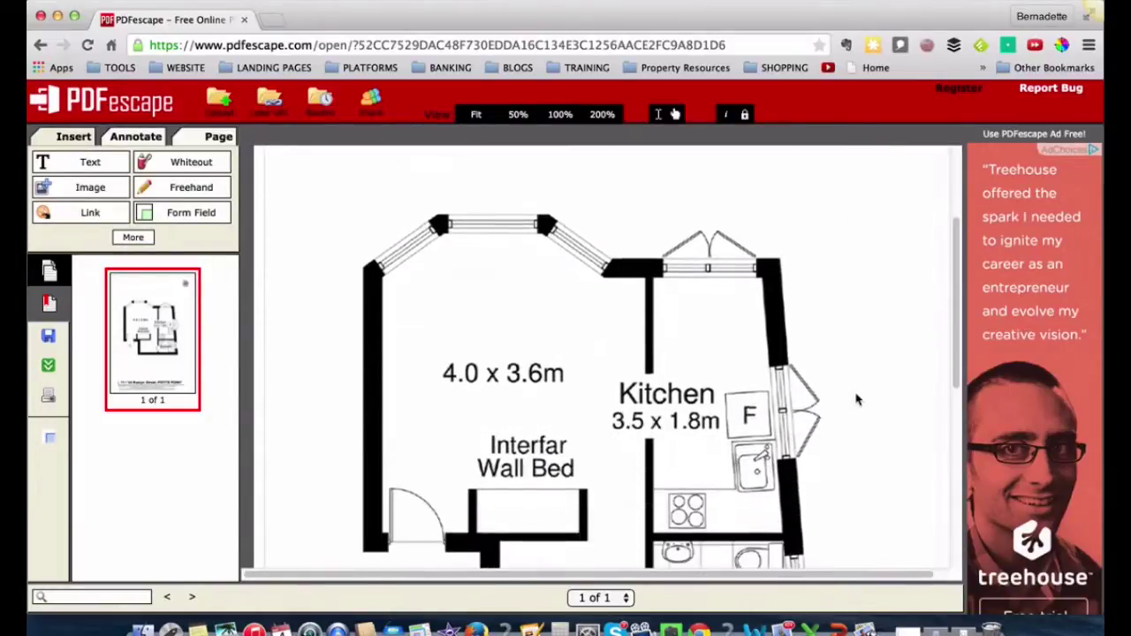
scroll(856, 400, "down", 1)
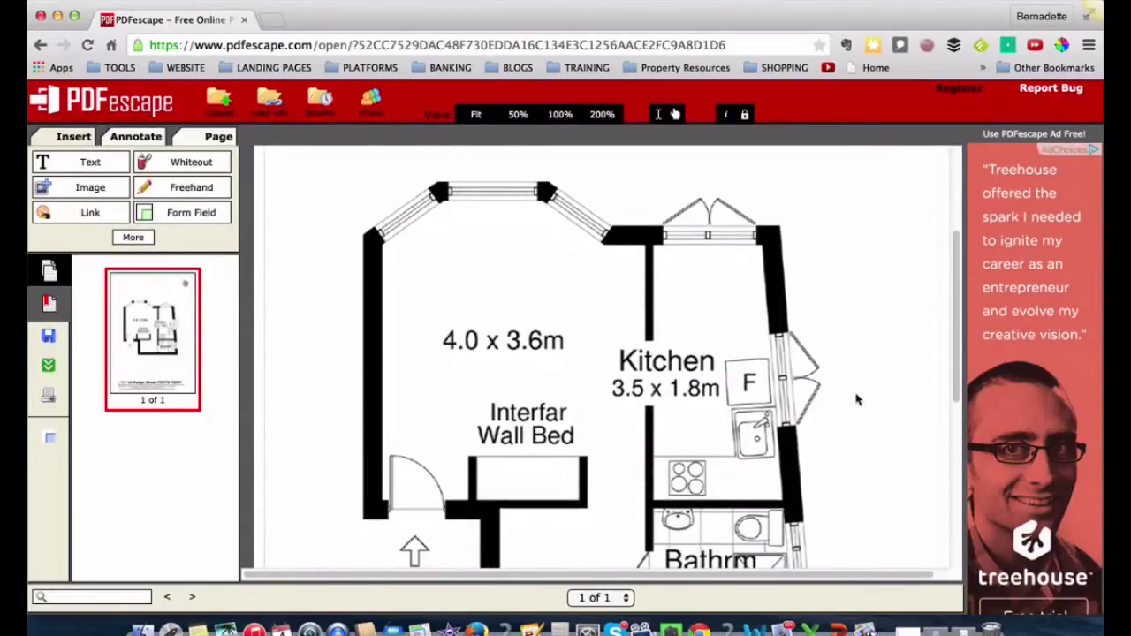
scroll(857, 400, "down", 1)
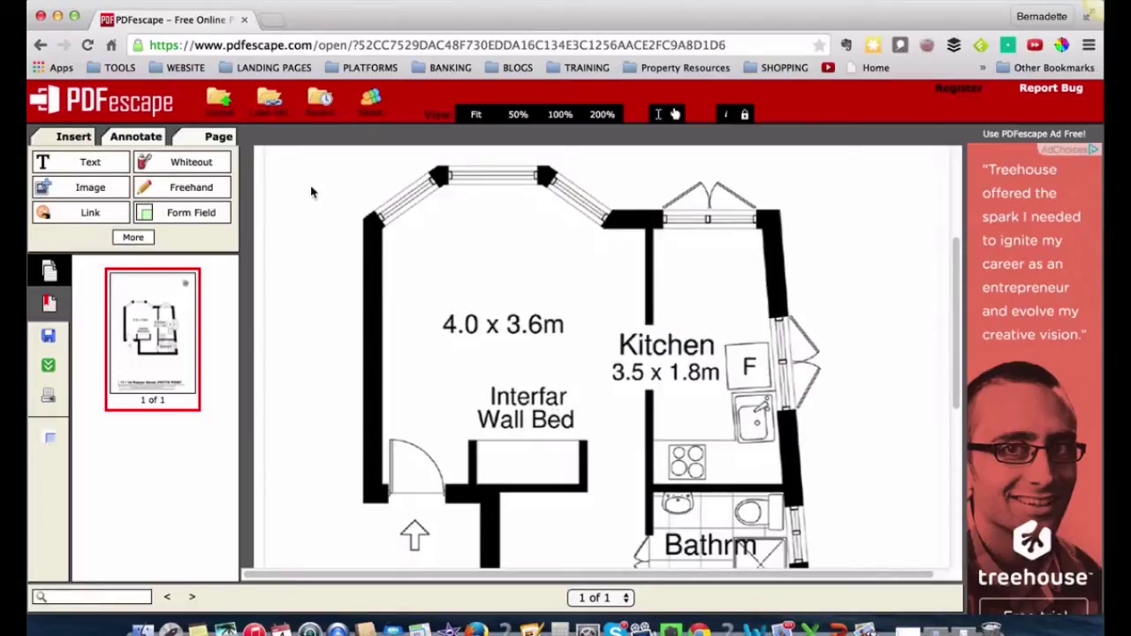
left_click(221, 168)
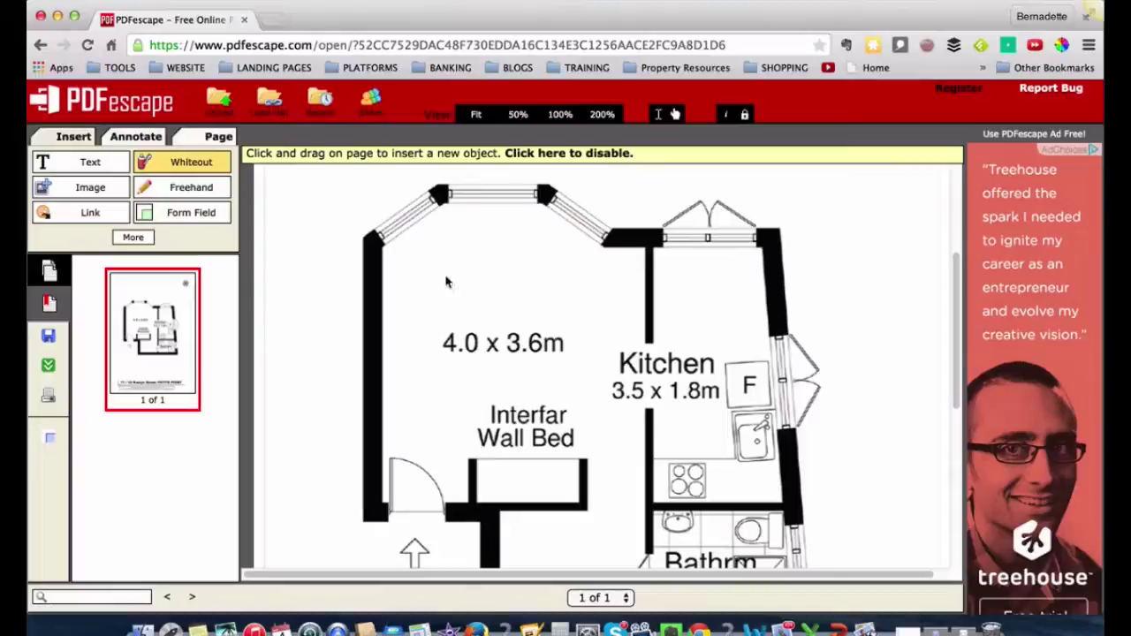
left_click_drag(444, 275, 771, 470)
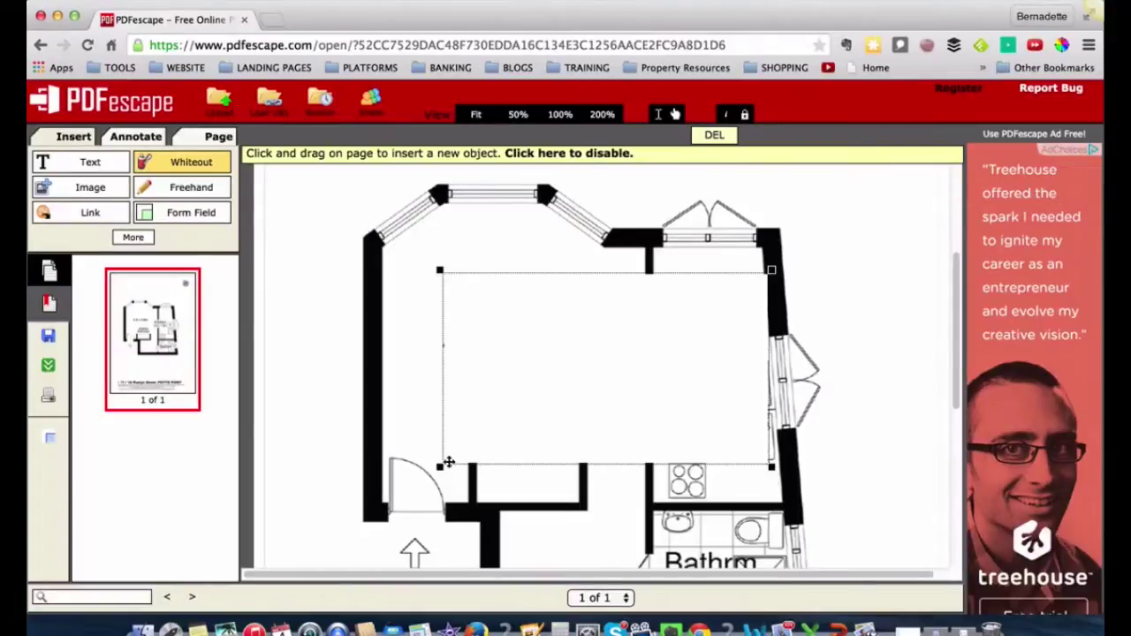
Enlarge the whiteout box to the inner edges of the outer walls, covering the entry door swing, wall bed and stove.
left_click_drag(437, 467, 388, 507)
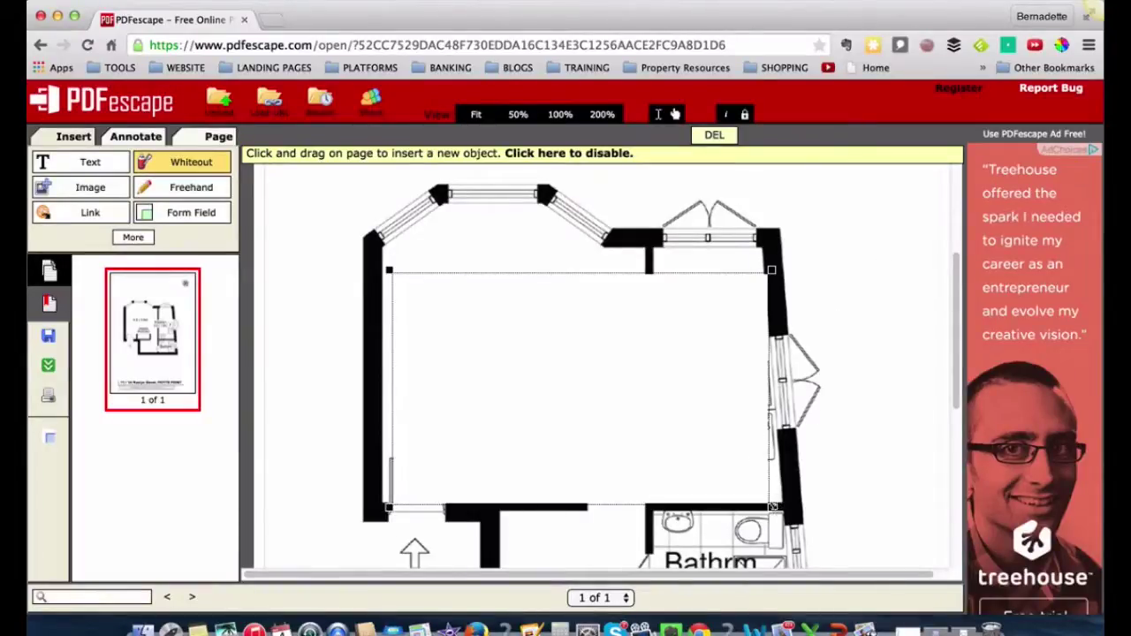
left_click_drag(774, 508, 782, 505)
left_click_drag(851, 433, 951, 482)
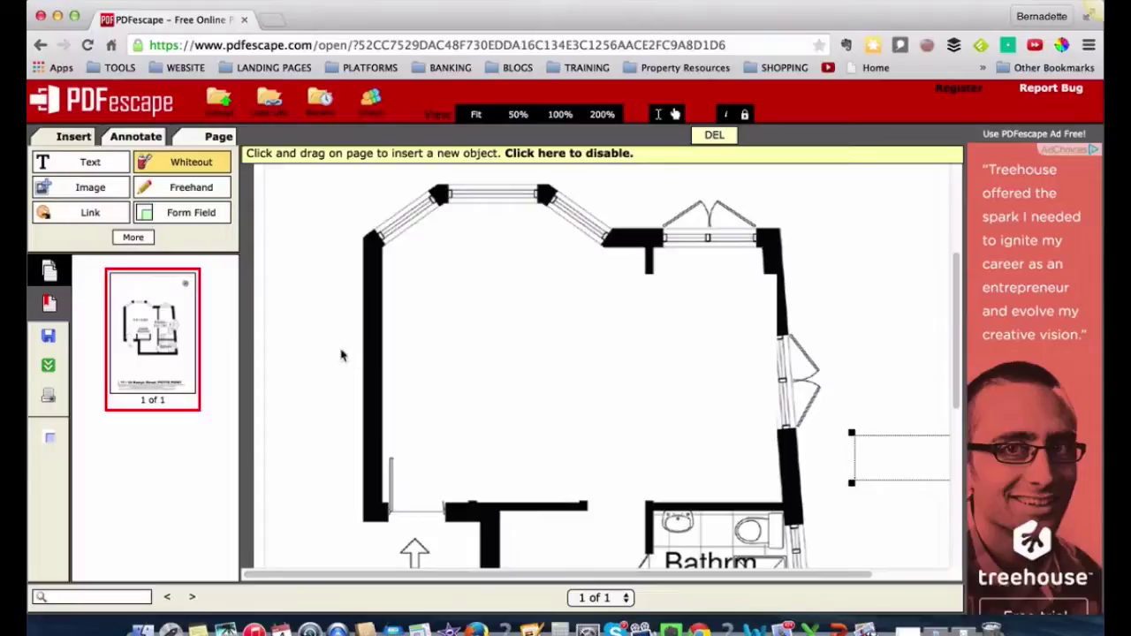
left_click(196, 173)
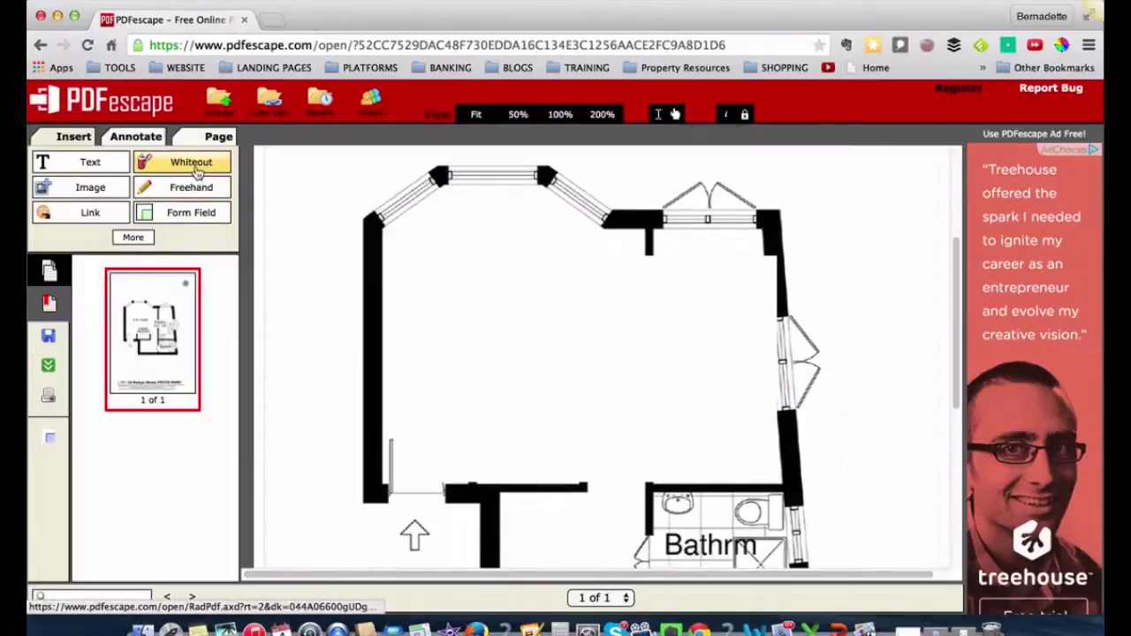
left_click(525, 483)
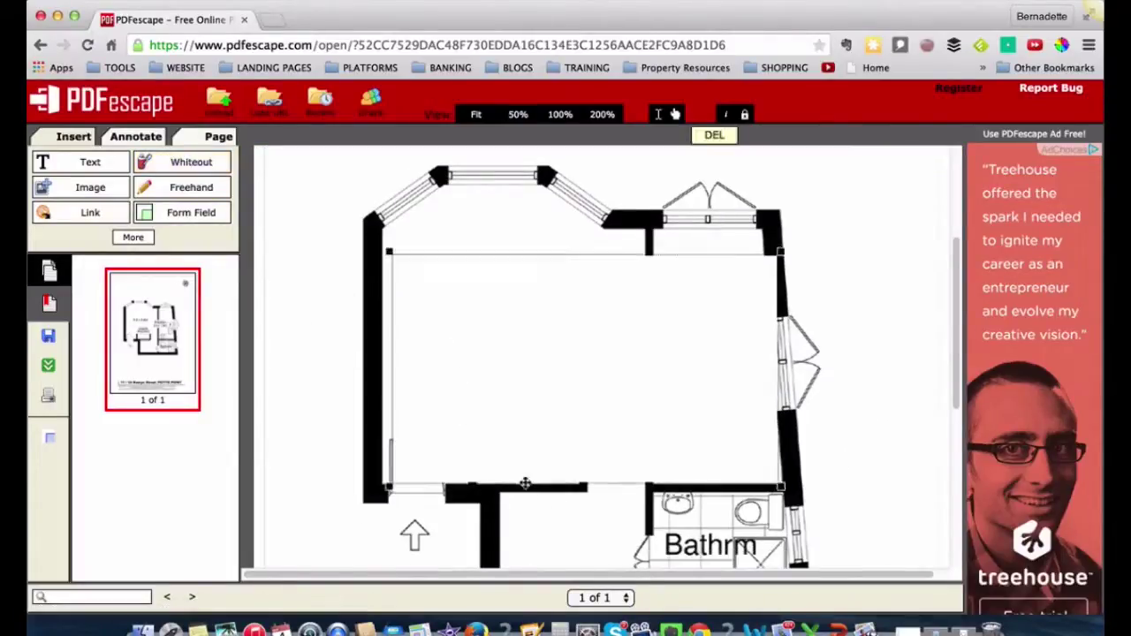
left_click(536, 525)
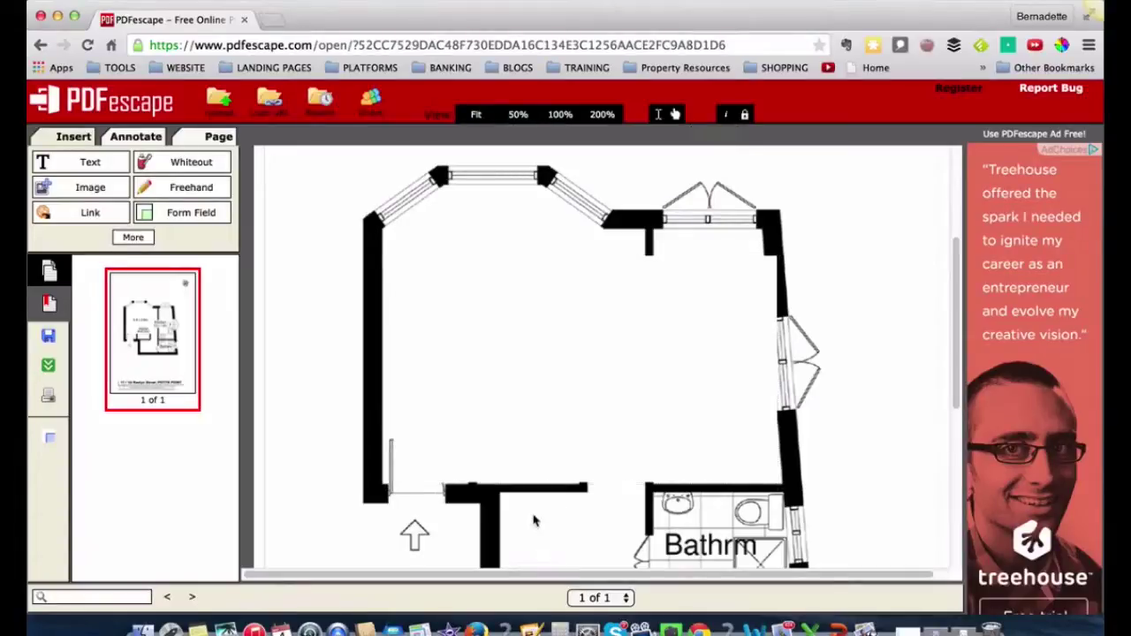
Add a second whiteout box over the leftover horizontal wall between the entry corner and the bathroom.
left_click(200, 162)
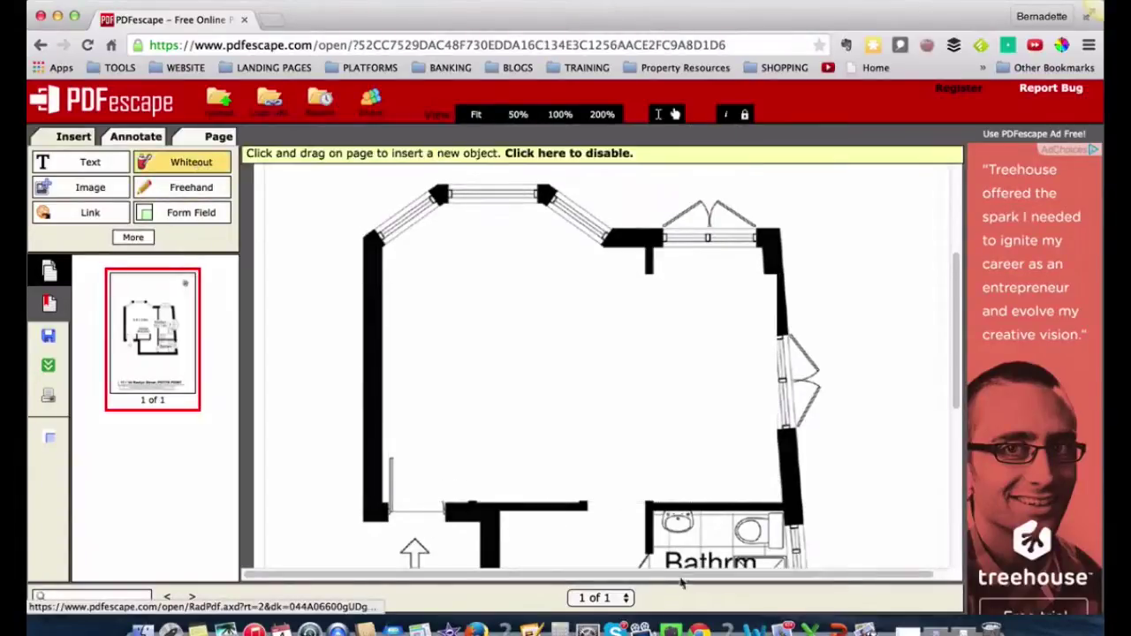
left_click(556, 523)
left_click_drag(555, 521, 505, 475)
left_click_drag(673, 515, 638, 514)
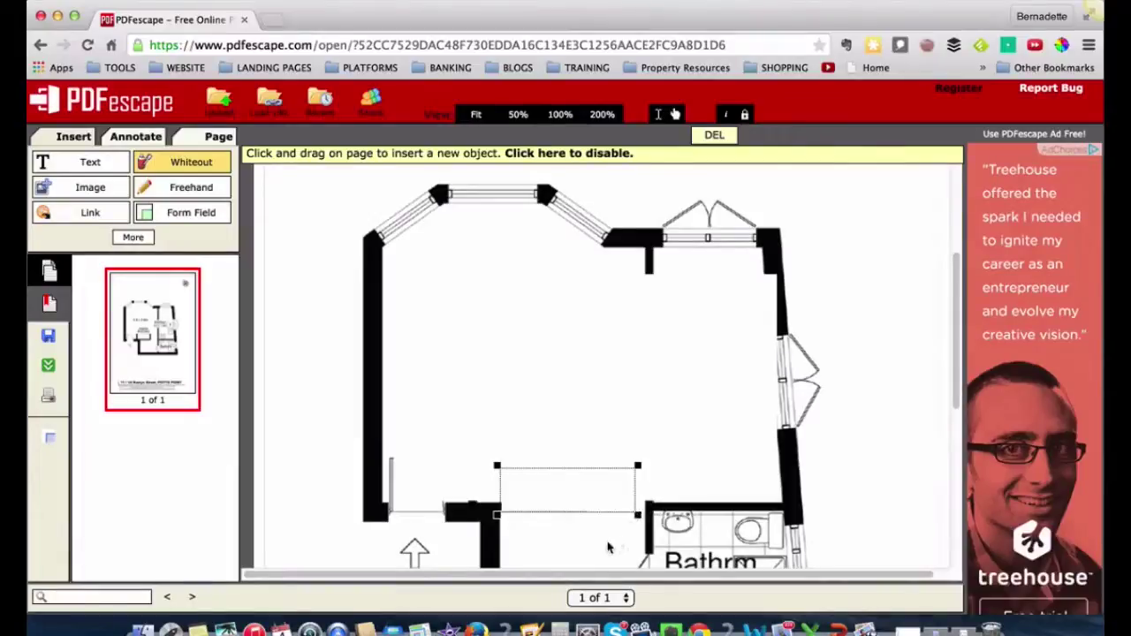
left_click(888, 490)
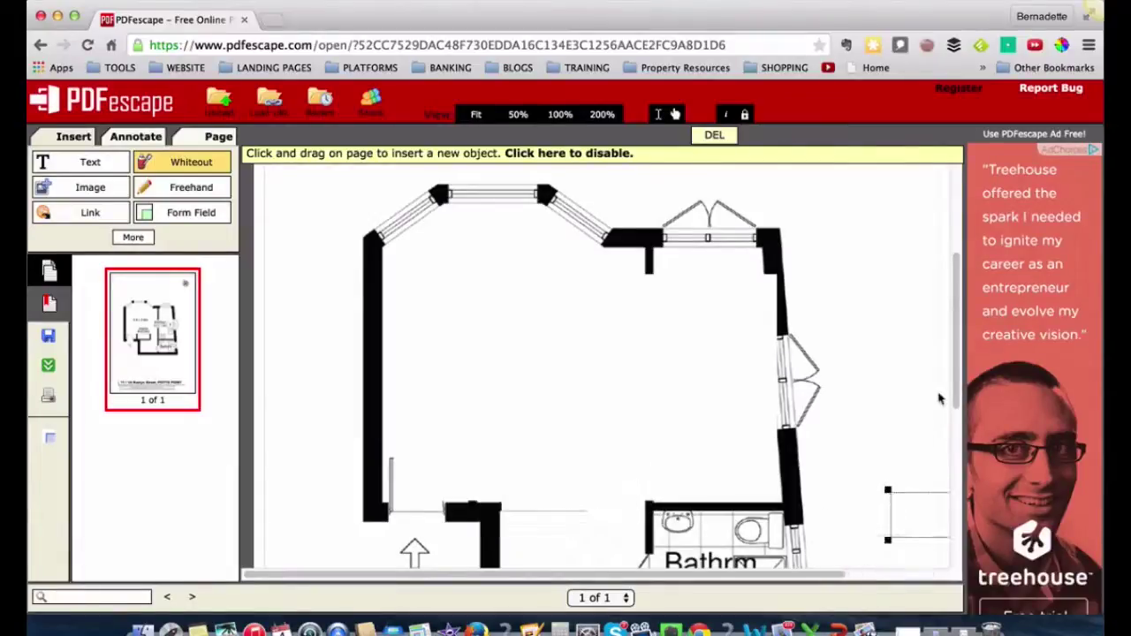
Extend the second whiteout box slightly downward to cover the thin wall line still showing beside the bathroom.
left_click(565, 513)
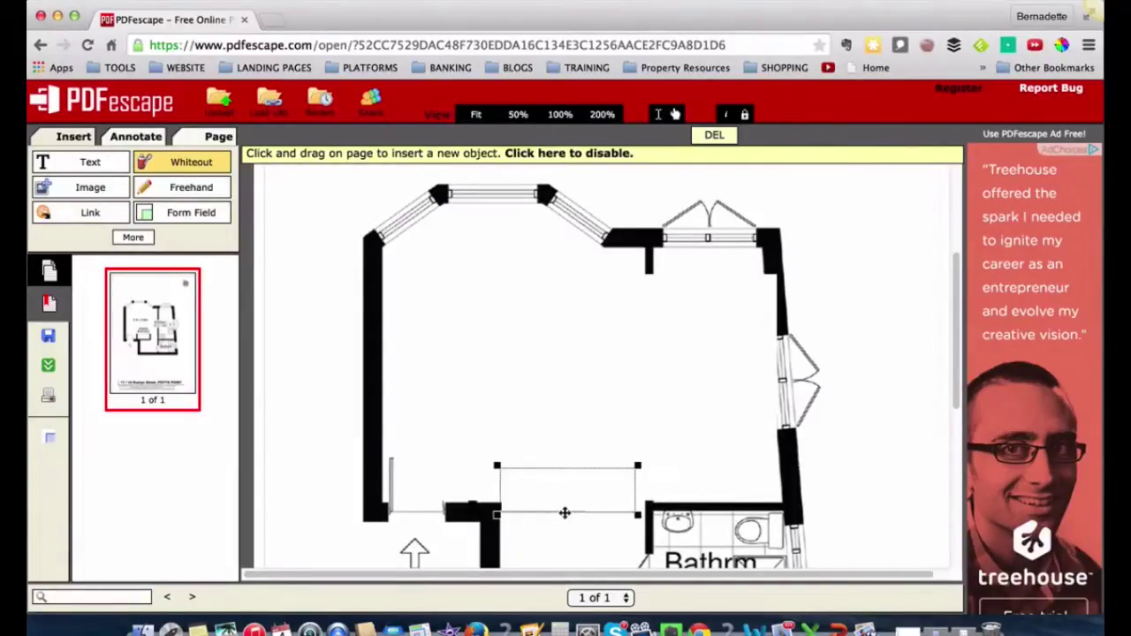
left_click_drag(637, 514, 637, 523)
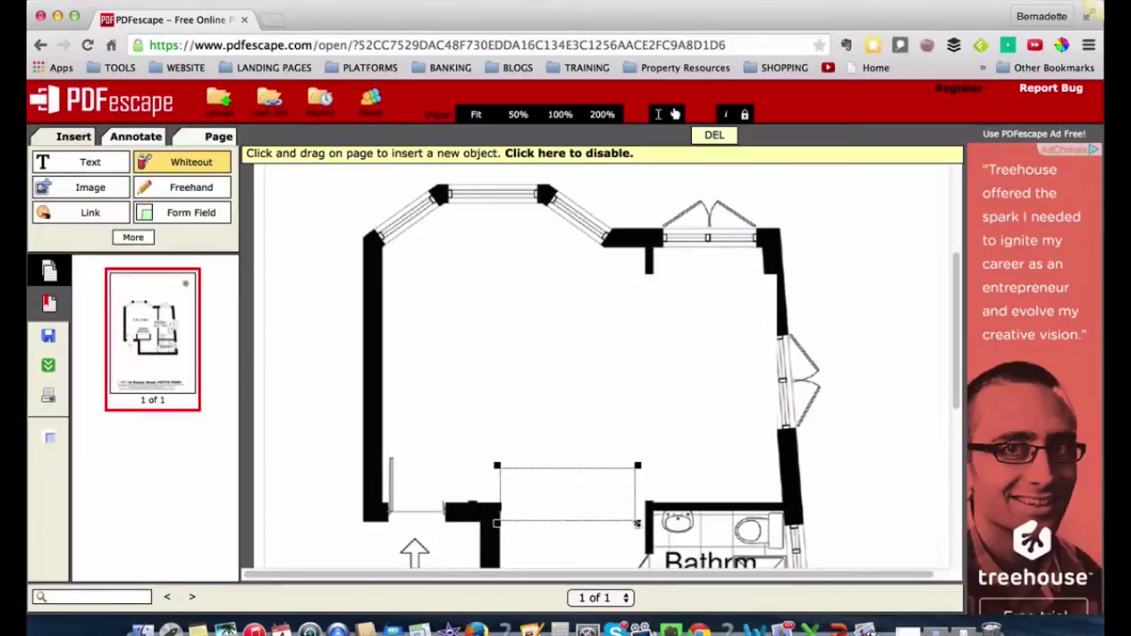
left_click(863, 459)
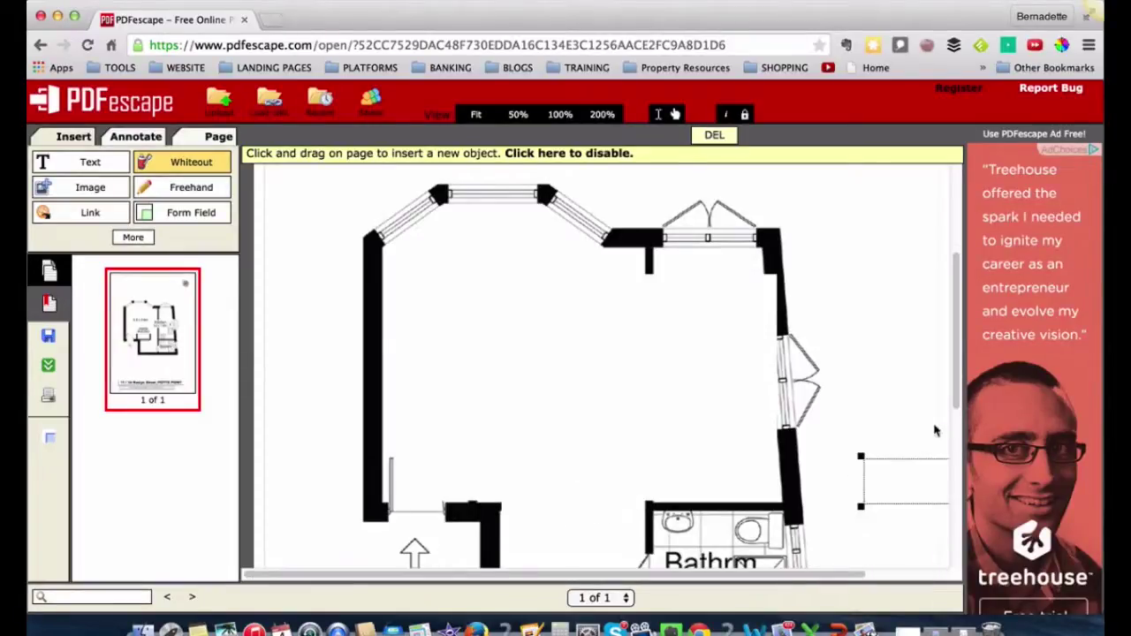
scroll(875, 464, "down", 2)
scroll(874, 464, "up", 3)
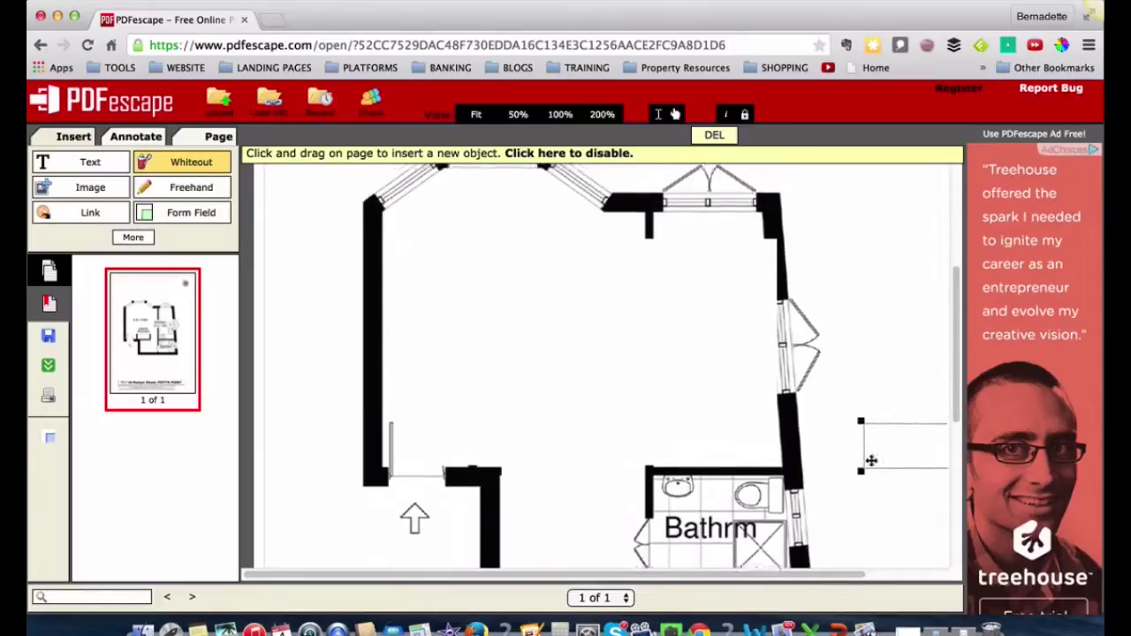
scroll(875, 464, "down", 3)
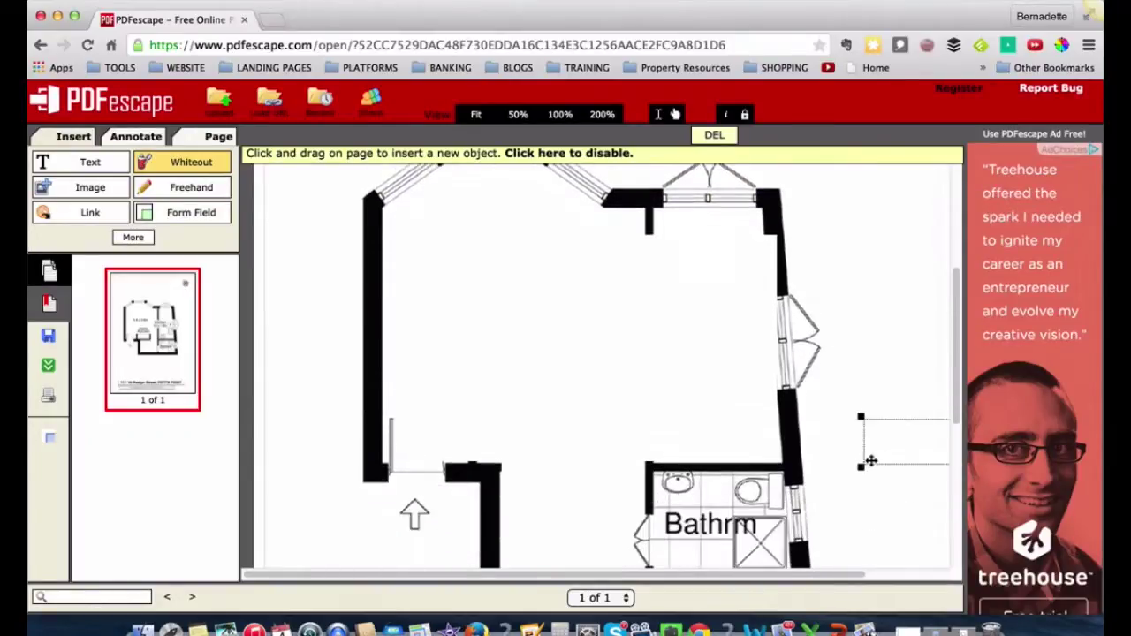
Download the edited floor plan PDF and open the downloaded file to review the cleared layout.
left_click(49, 366)
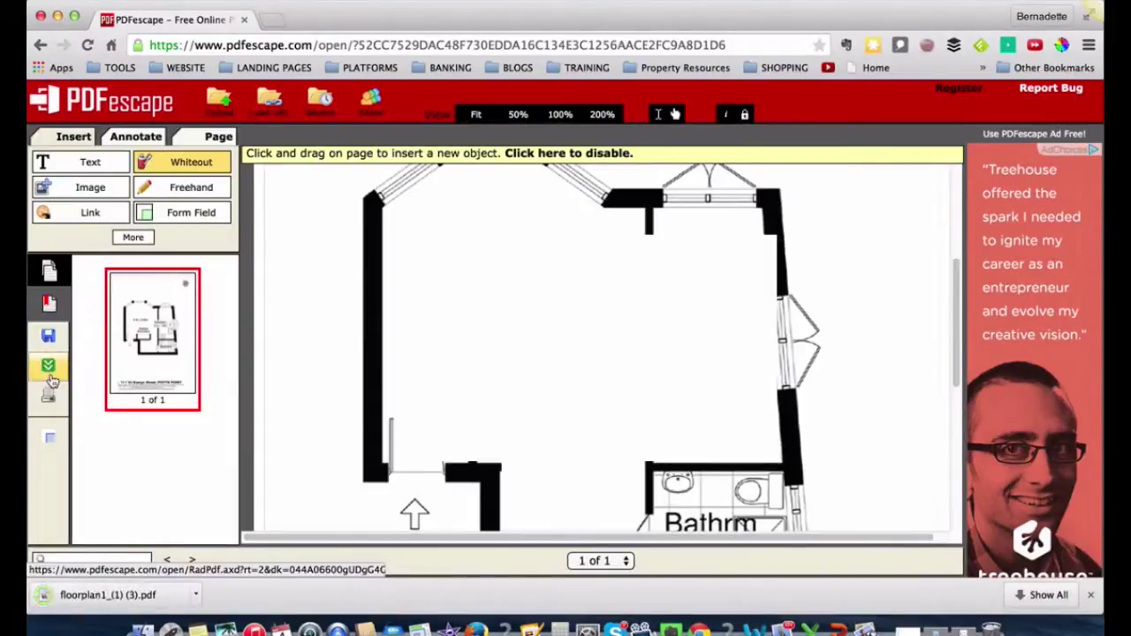
left_click(113, 606)
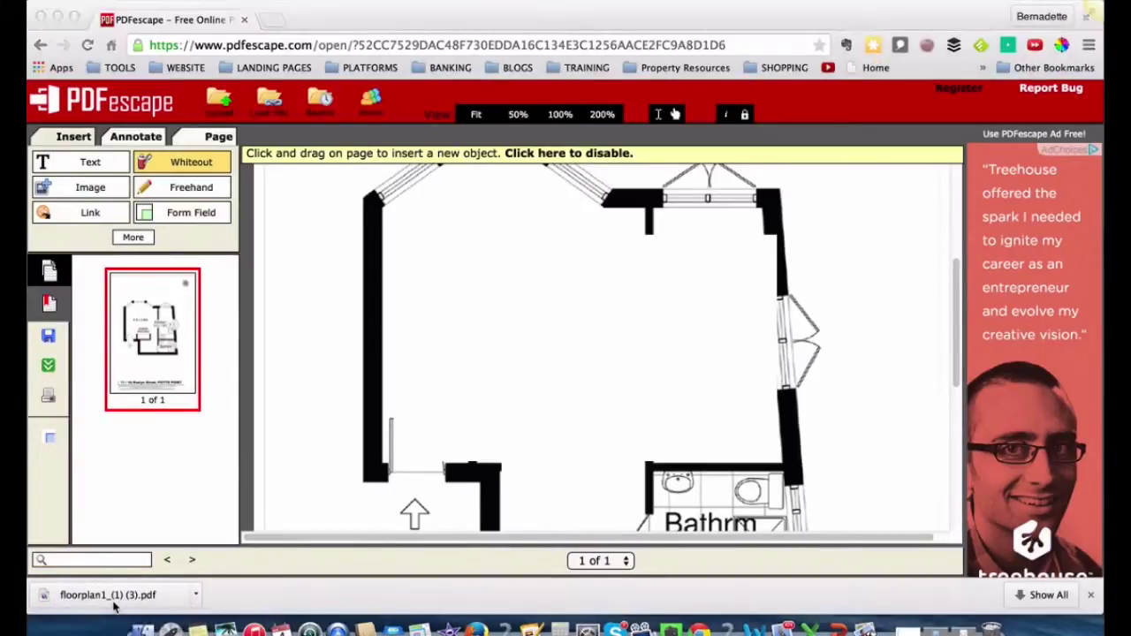
scroll(363, 464, "down", 5)
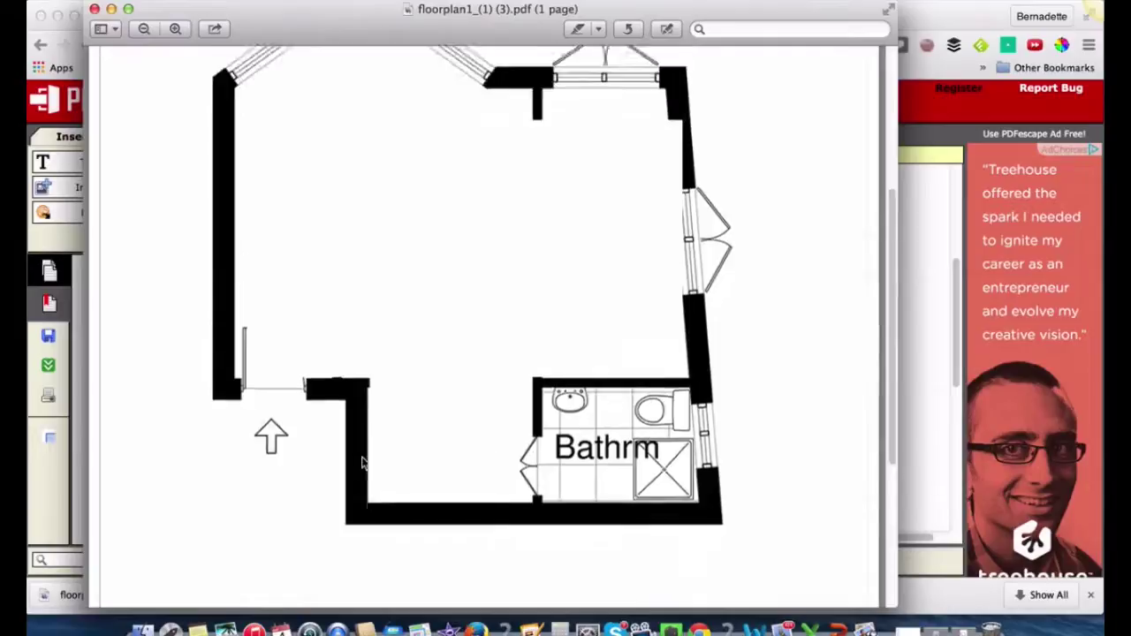
scroll(362, 464, "up", 5)
scroll(363, 464, "down", 4)
scroll(335, 540, "down", 4)
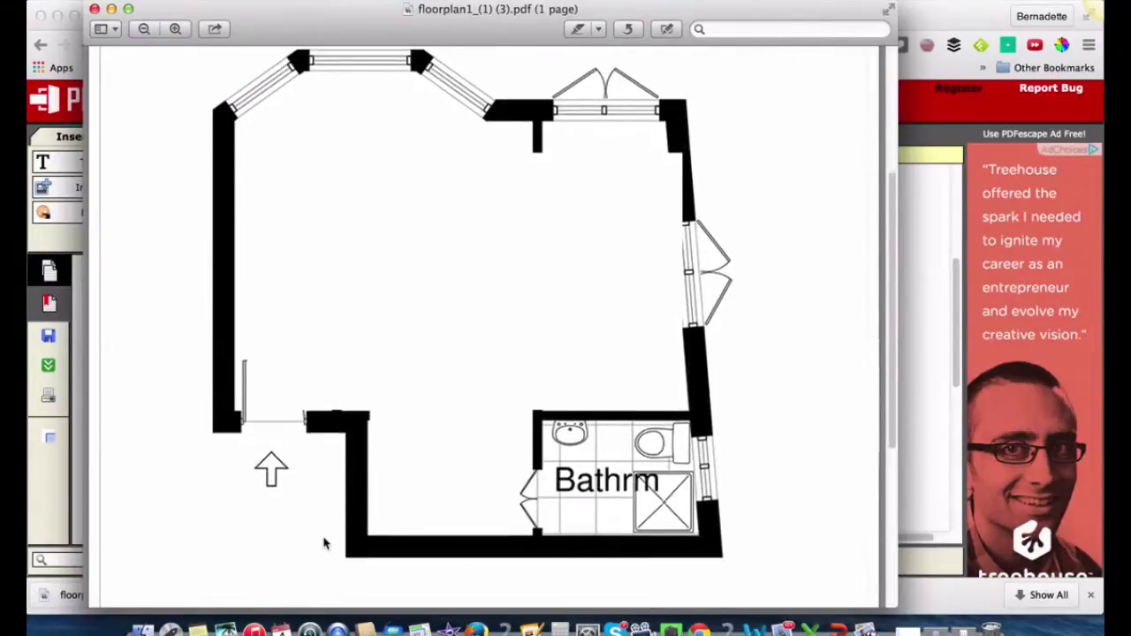